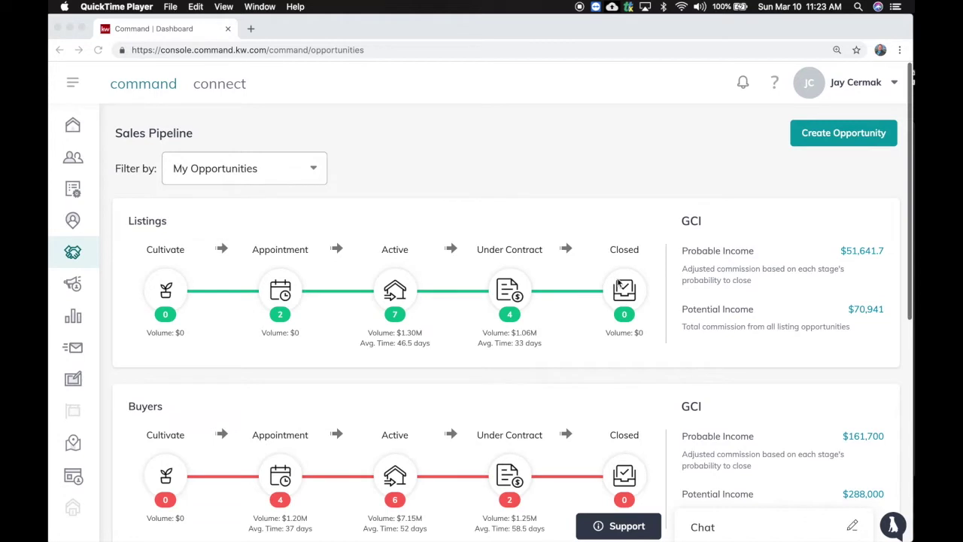
Scroll through the Sales Pipeline and open the listings Cultivate stage.
scroll(618, 283, "down", 1)
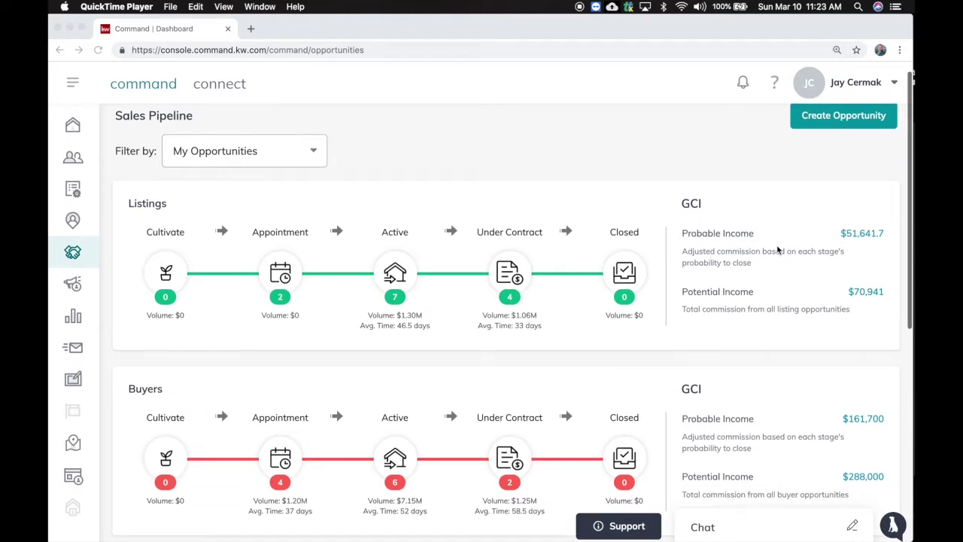
scroll(792, 319, "down", 4)
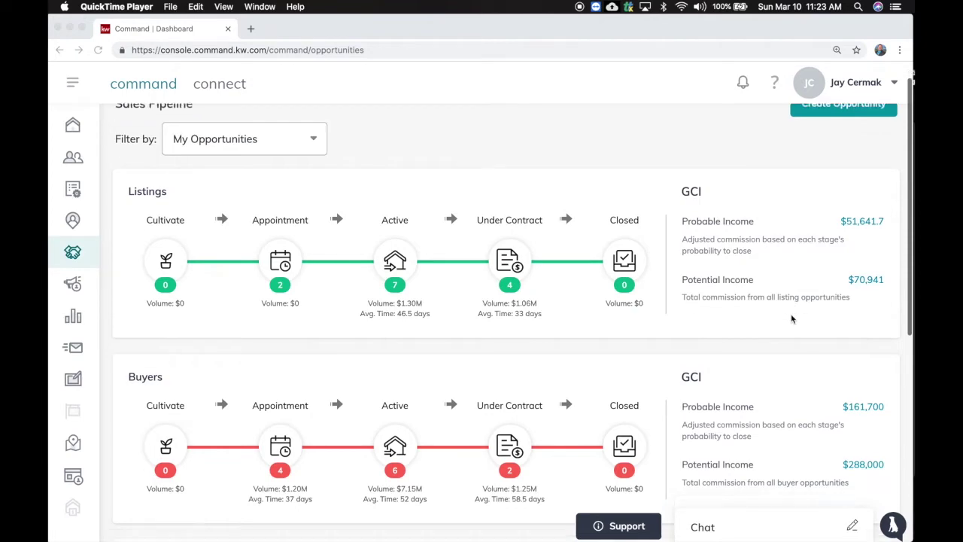
scroll(792, 319, "up", 2)
scroll(792, 319, "down", 4)
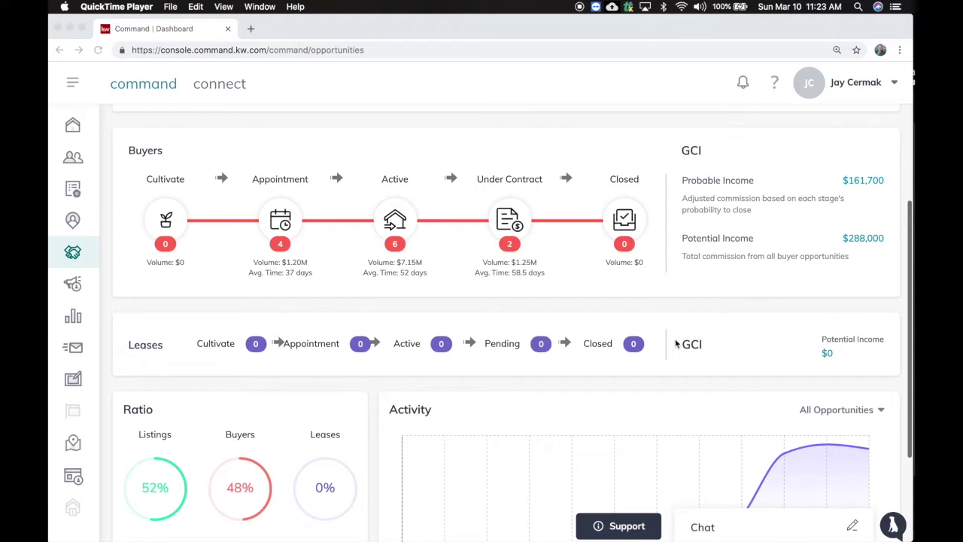
scroll(687, 350, "down", 1)
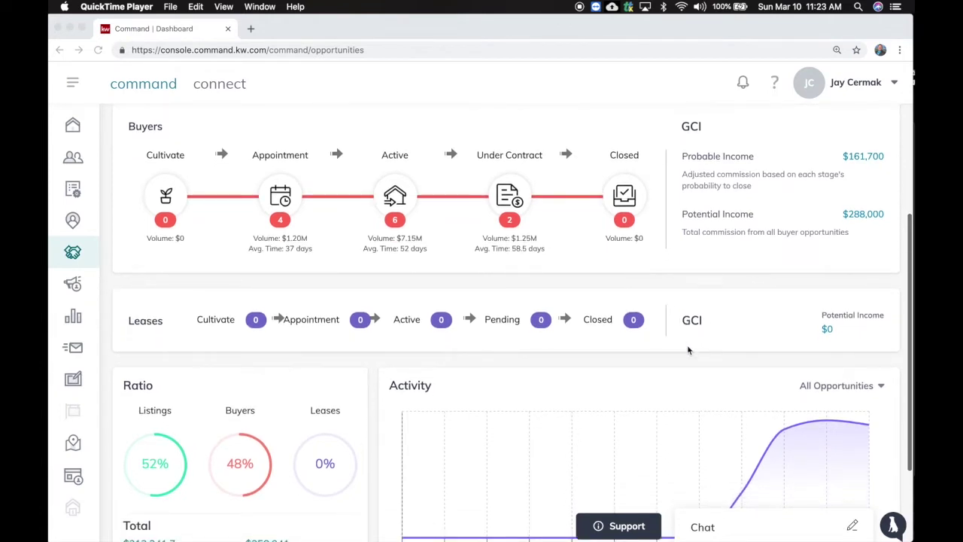
scroll(687, 350, "down", 3)
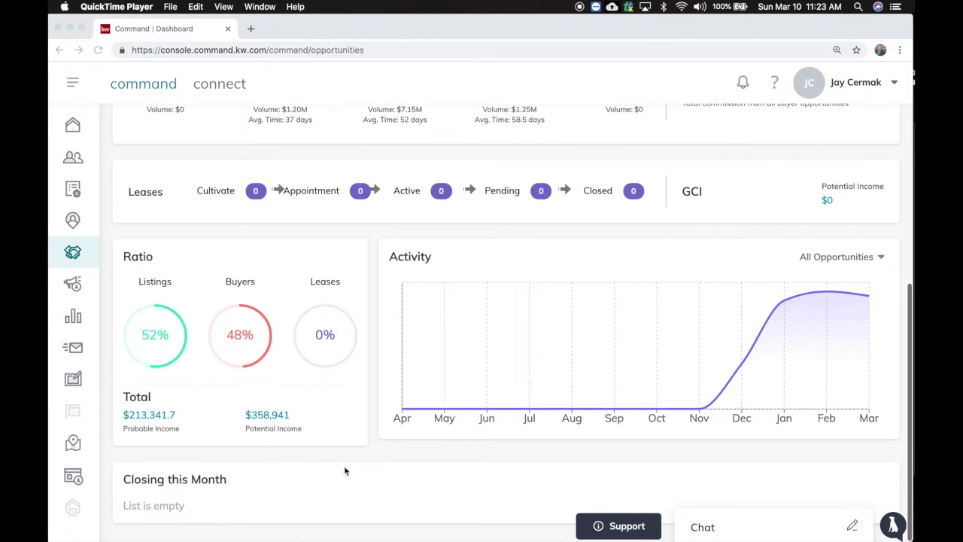
scroll(237, 492, "up", 10)
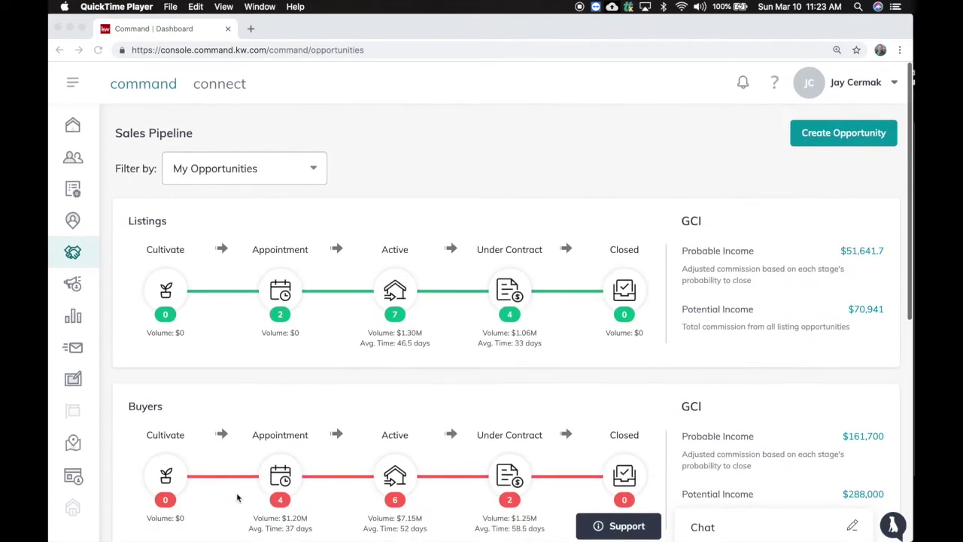
left_click(166, 295)
left_click(159, 293)
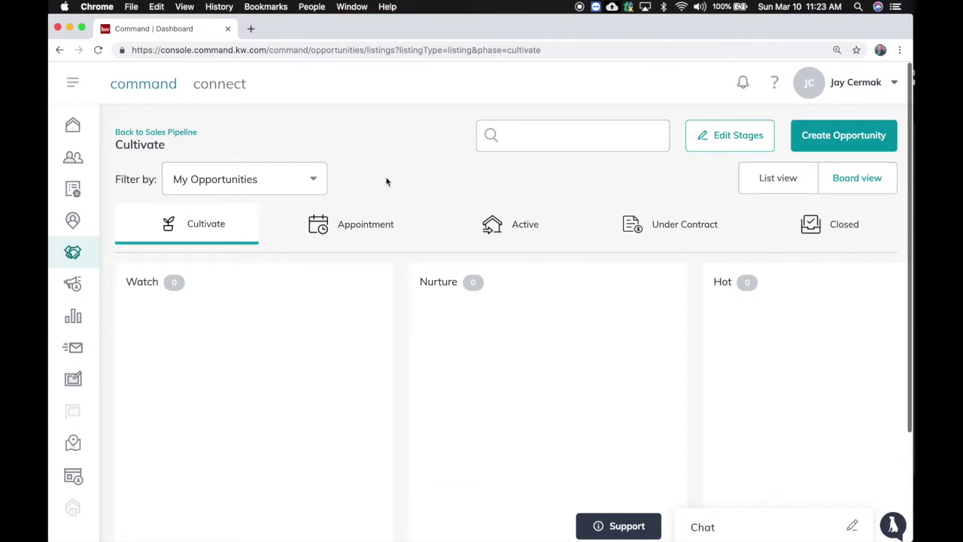
Look over the Appointment stage listings, then return to Cultivate.
scroll(258, 308, "down", 3)
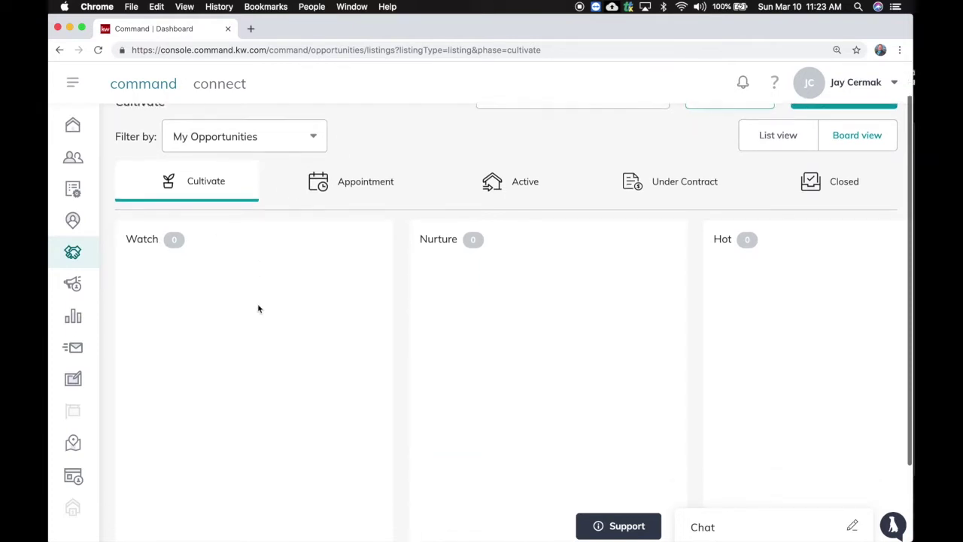
scroll(469, 258, "down", 1)
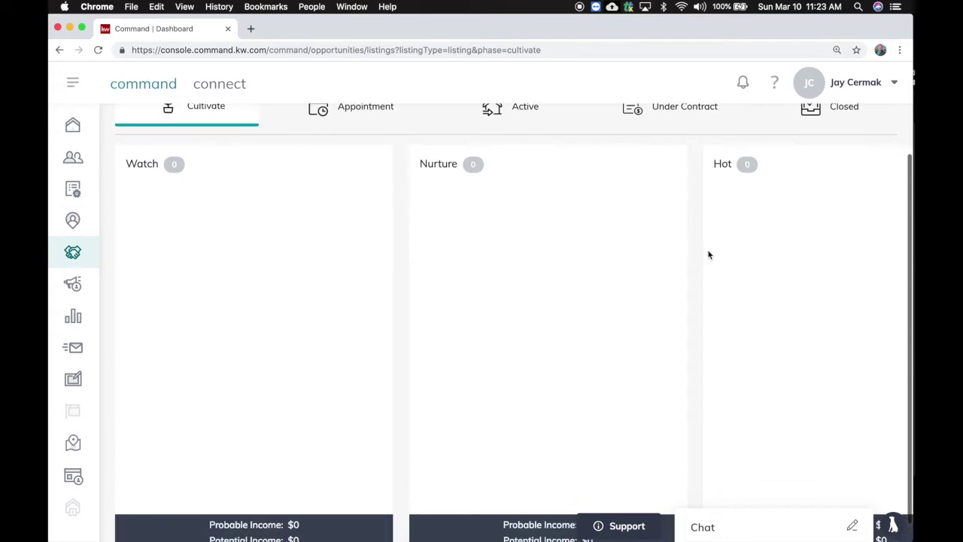
scroll(709, 255, "right", 2)
scroll(708, 255, "left", 2)
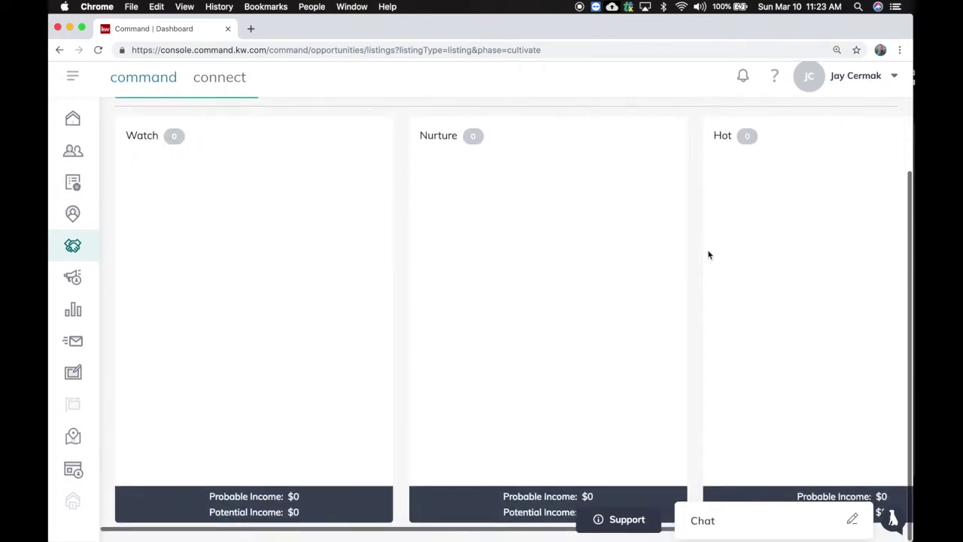
scroll(710, 254, "up", 4)
left_click(356, 237)
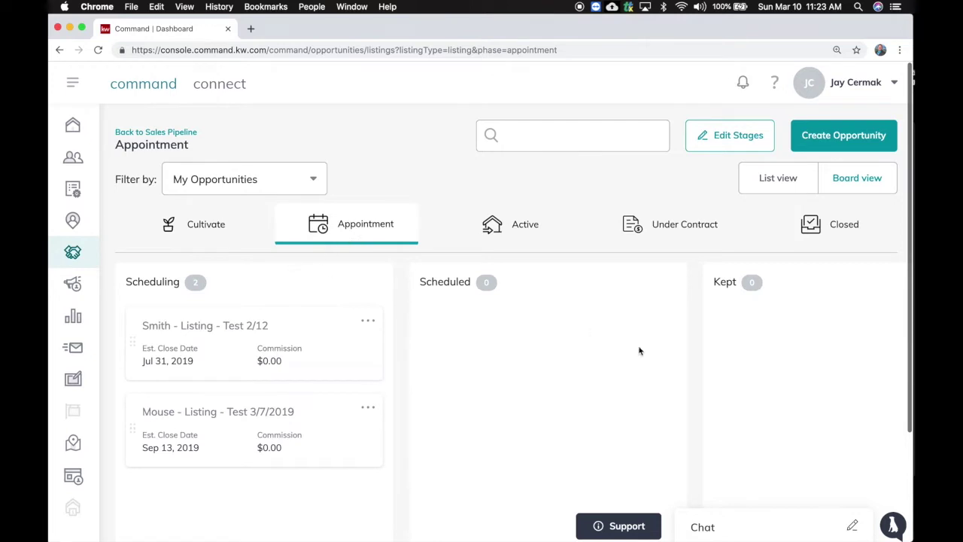
scroll(672, 360, "right", 2)
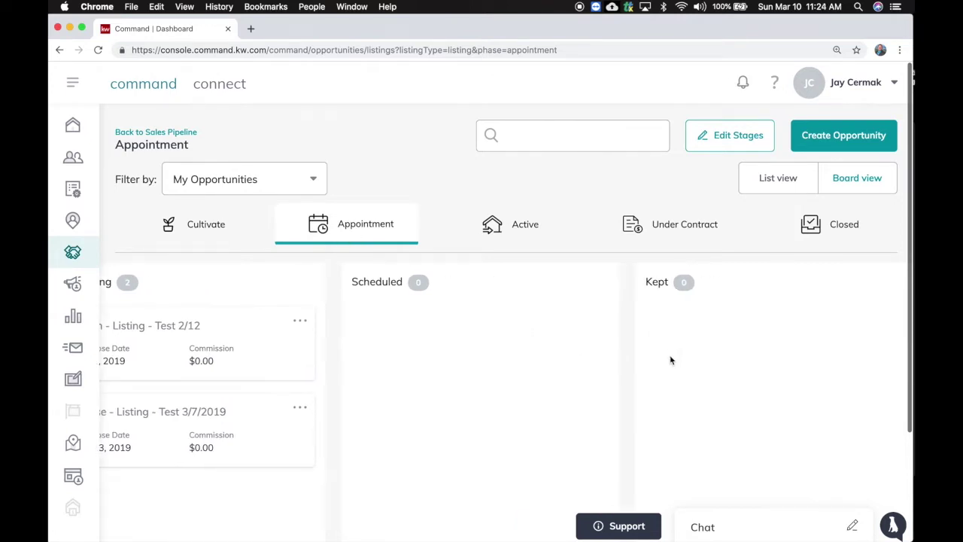
scroll(672, 361, "left", 2)
left_click(215, 240)
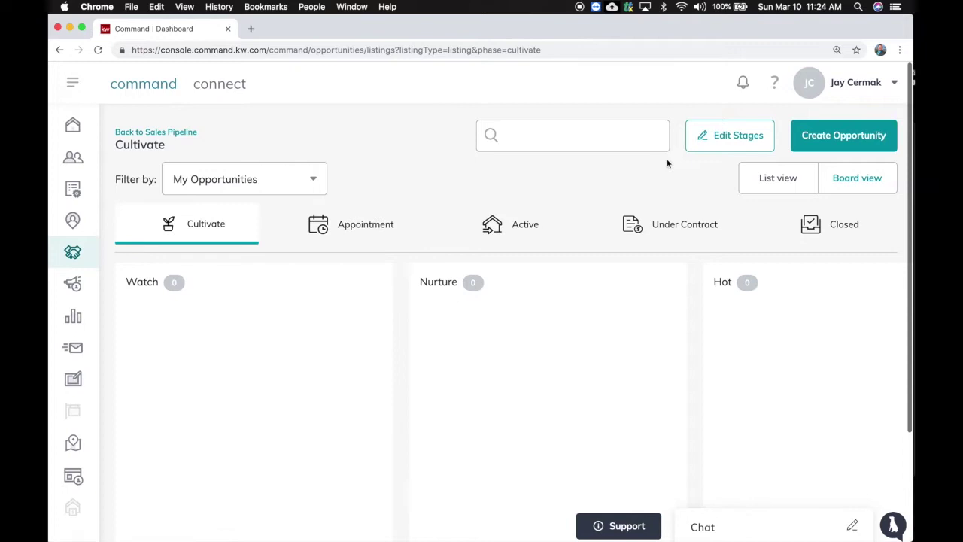
Review the Watch, Nurture and Hot stage settings, then switch Cultivate to list view.
left_click(722, 141)
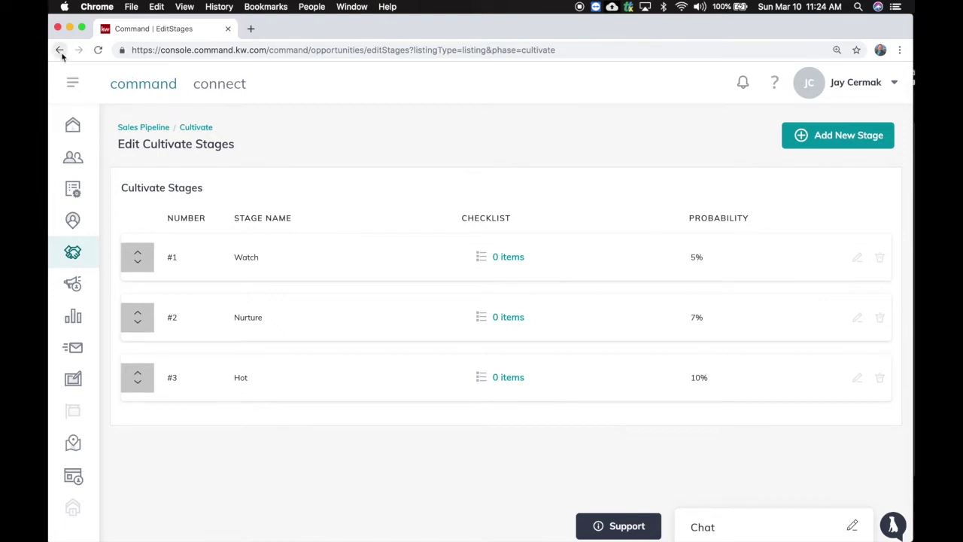
left_click(203, 130)
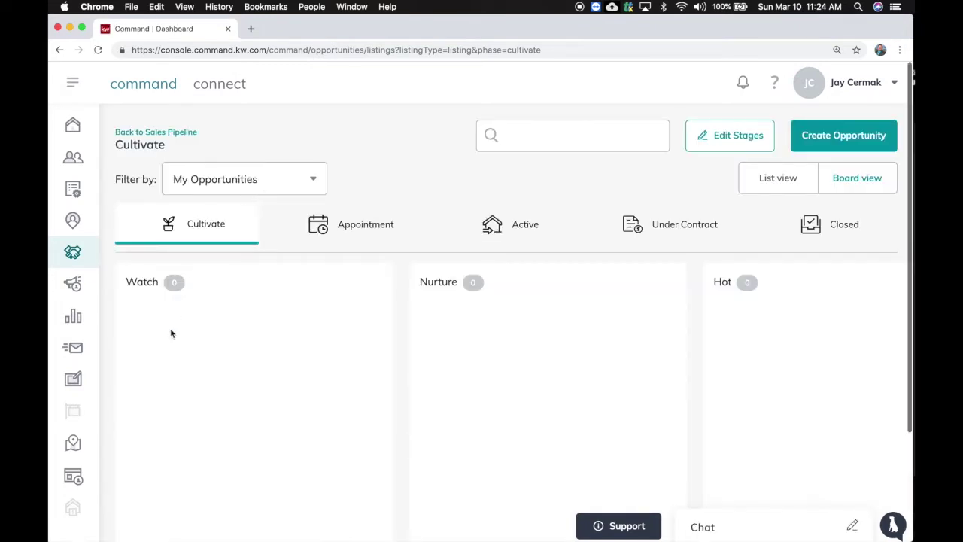
left_click(858, 184)
left_click(782, 173)
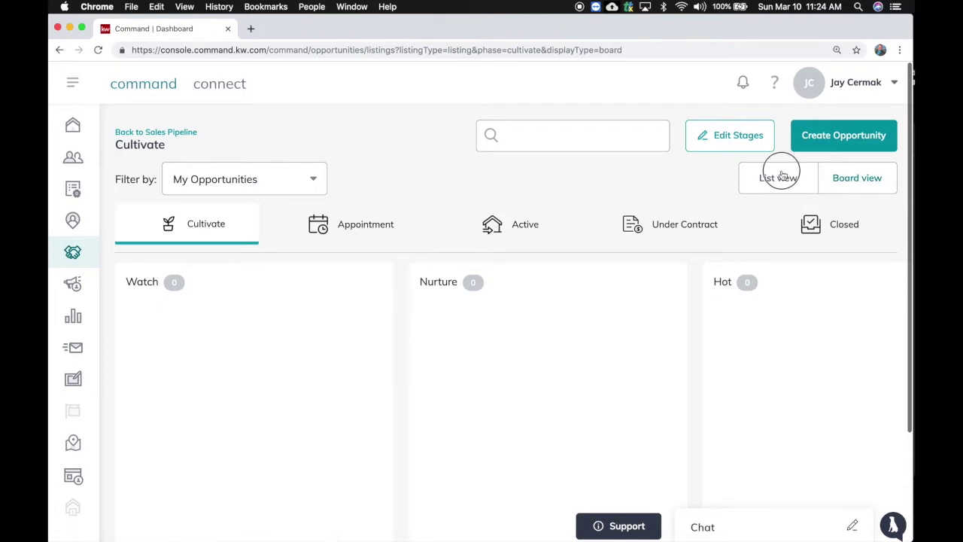
scroll(391, 376, "down", 5)
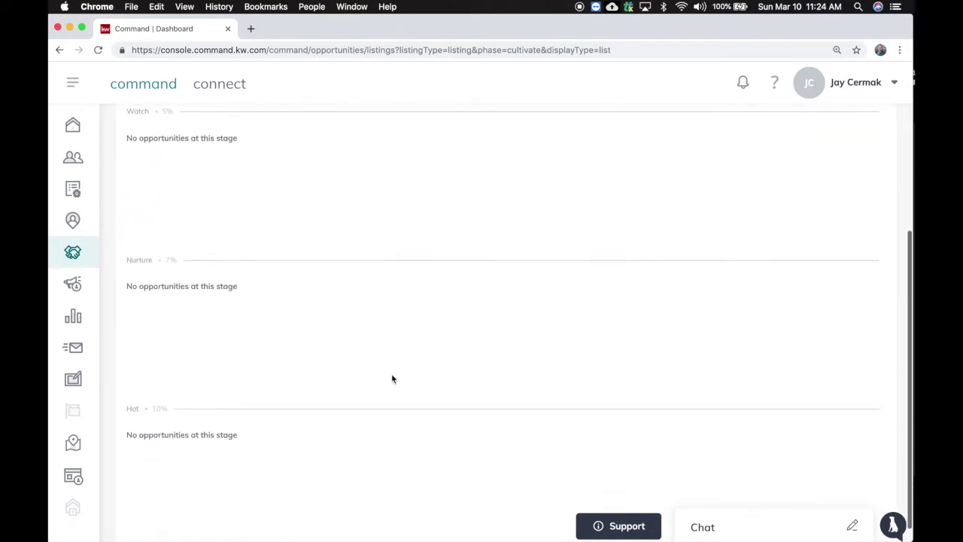
scroll(391, 376, "up", 5)
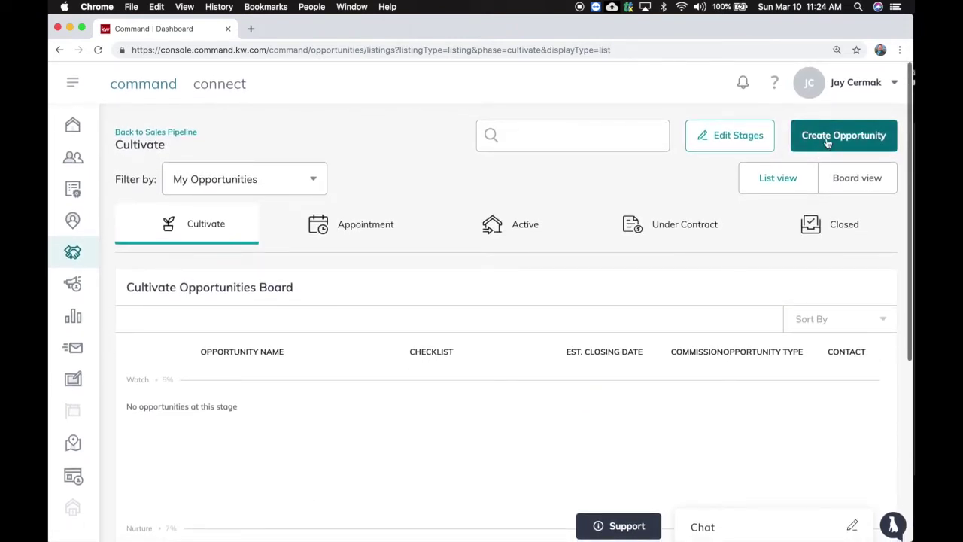
Start a new Listing opportunity and browse its type and contact choices.
left_click(827, 141)
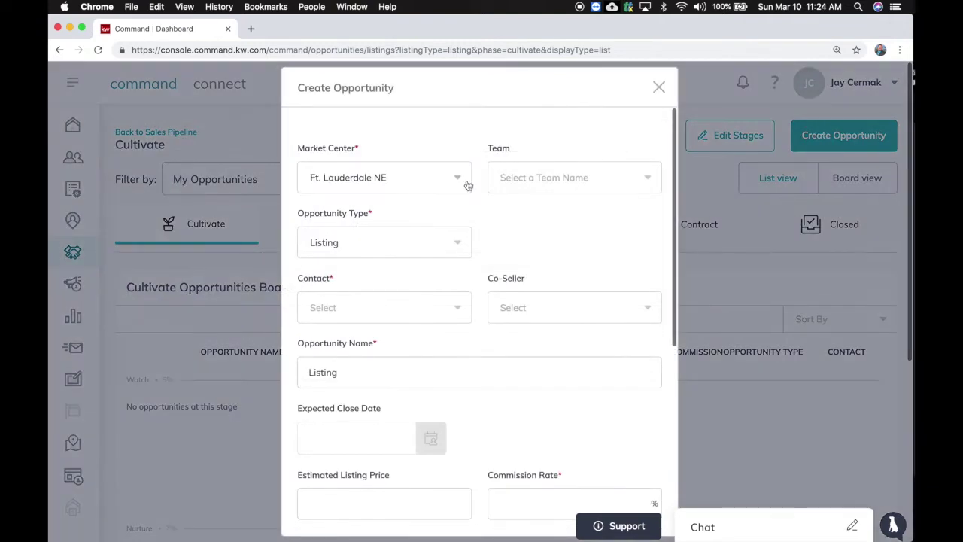
left_click(366, 246)
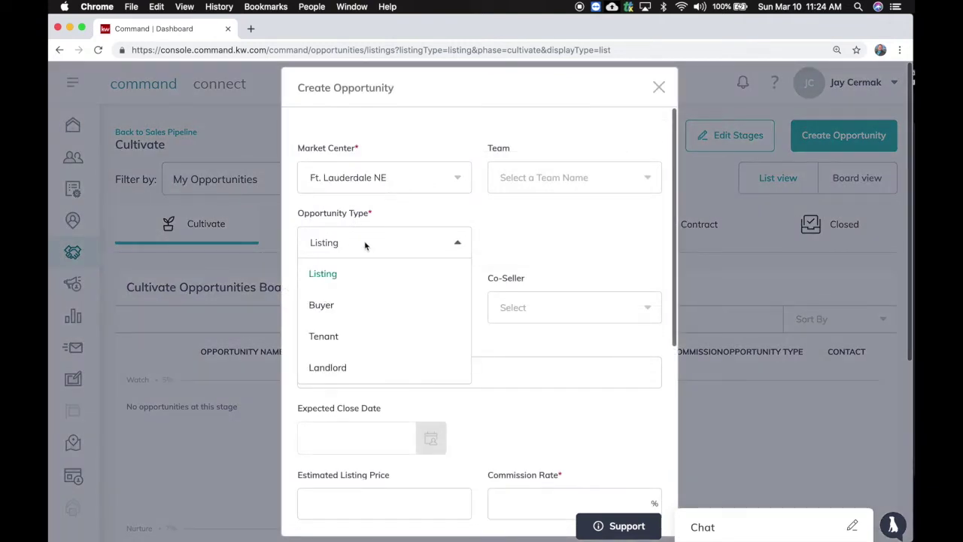
scroll(338, 369, "down", 1)
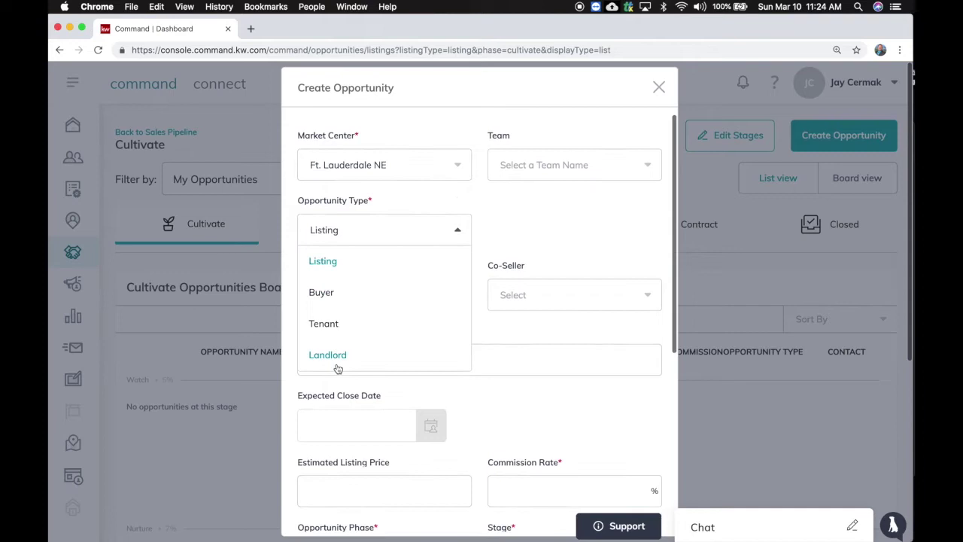
scroll(338, 369, "down", 1)
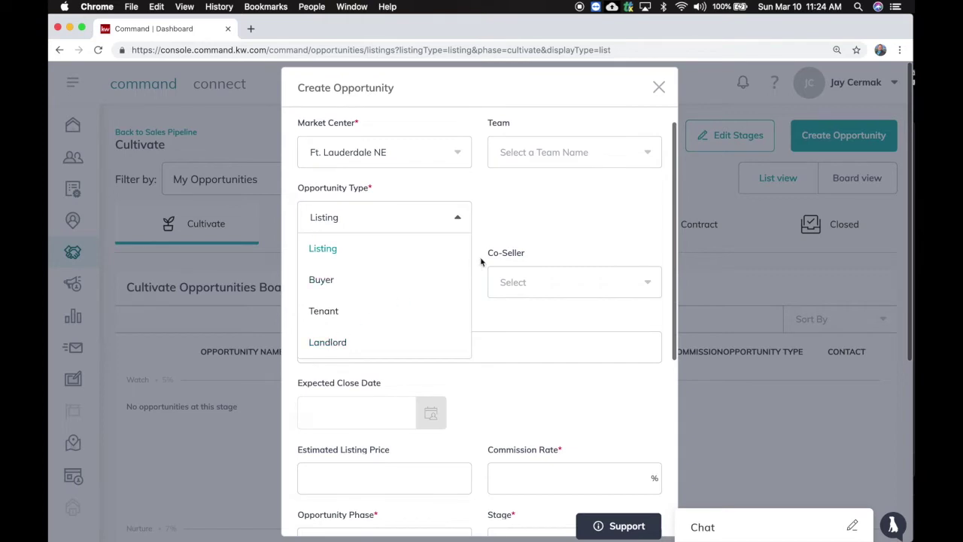
left_click(503, 234)
left_click(409, 225)
left_click(534, 213)
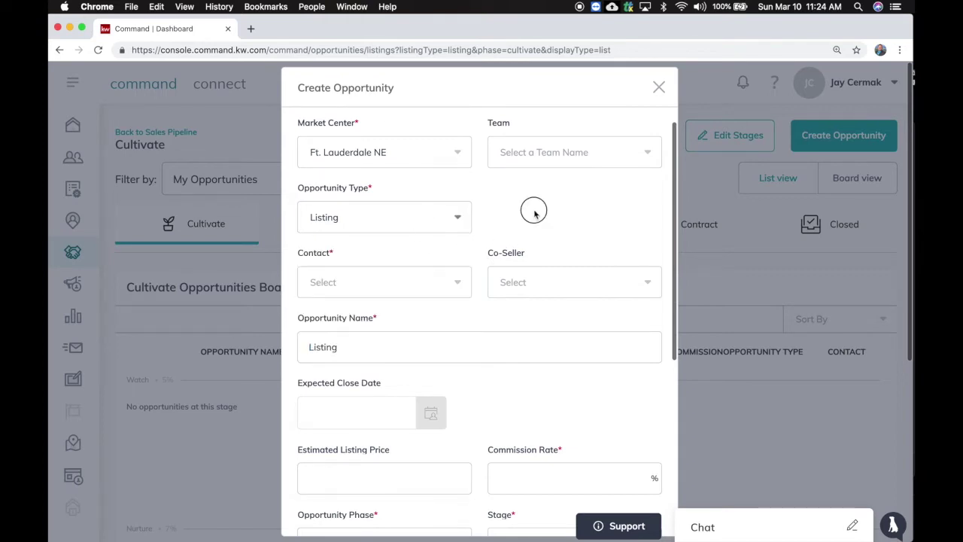
left_click(381, 281)
left_click(425, 256)
scroll(540, 279, "down", 1)
Preview the form as Buyer and Tenant, revert to Listing, then discard it.
left_click(455, 214)
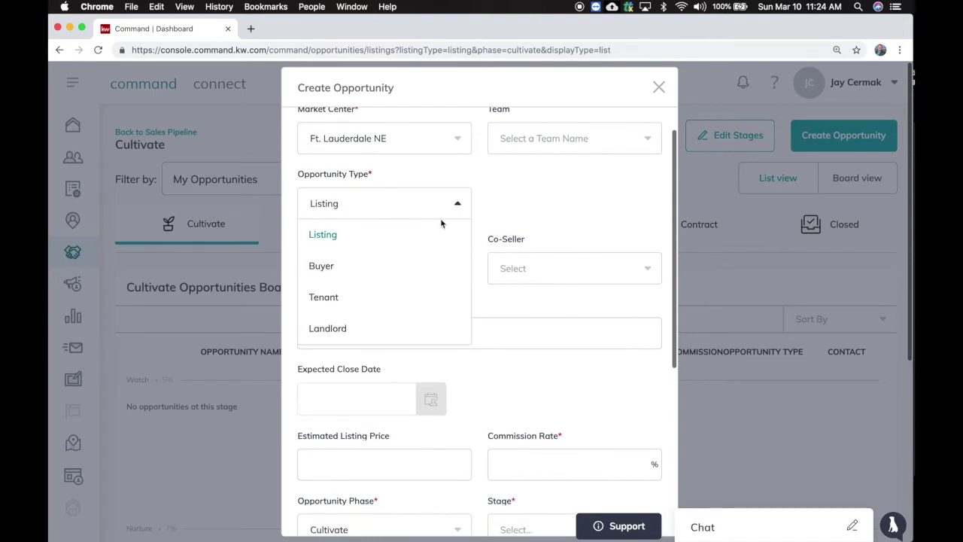
left_click(322, 265)
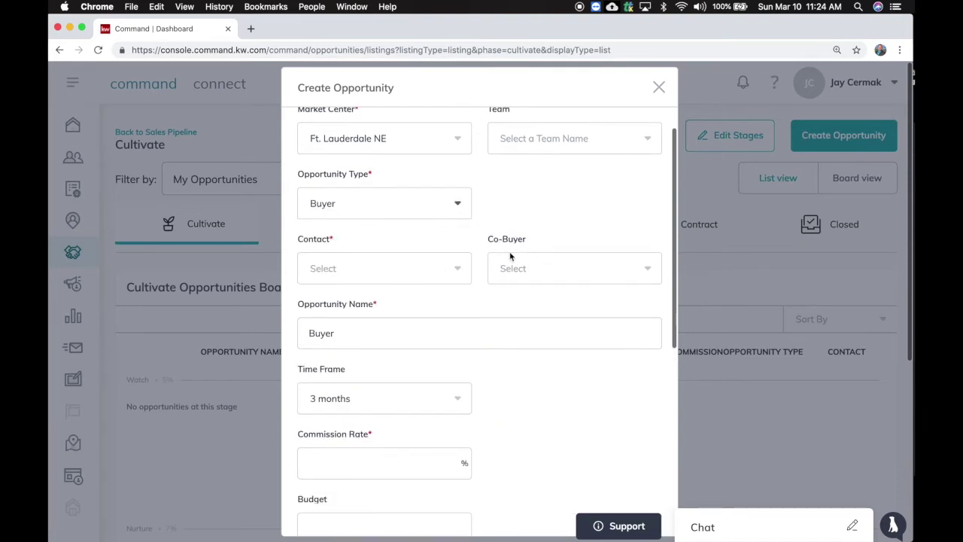
left_click(419, 213)
left_click(373, 301)
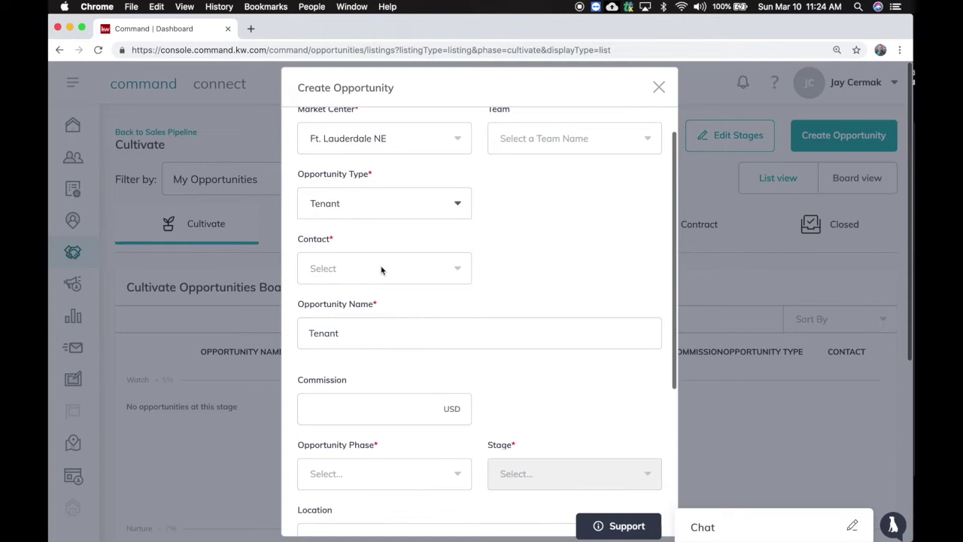
scroll(380, 271, "down", 5)
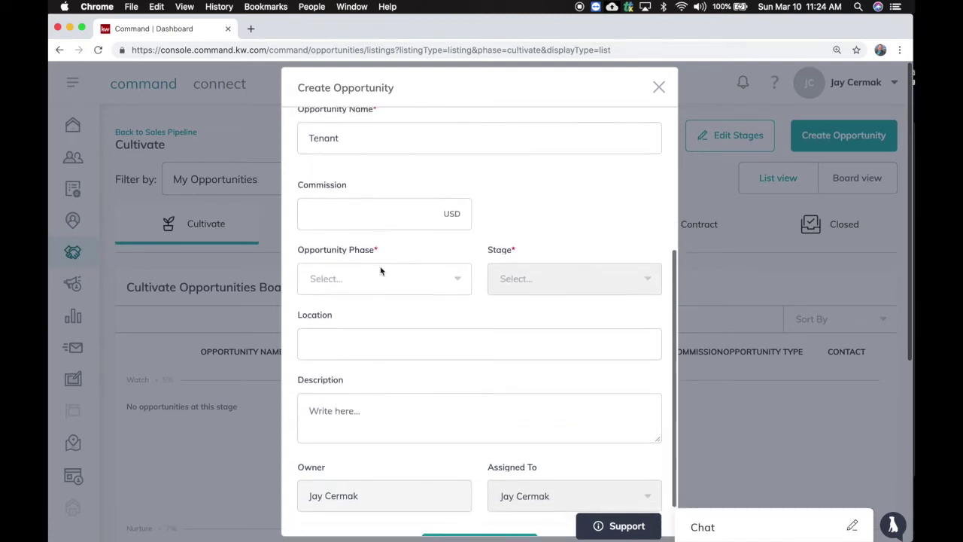
scroll(381, 270, "up", 5)
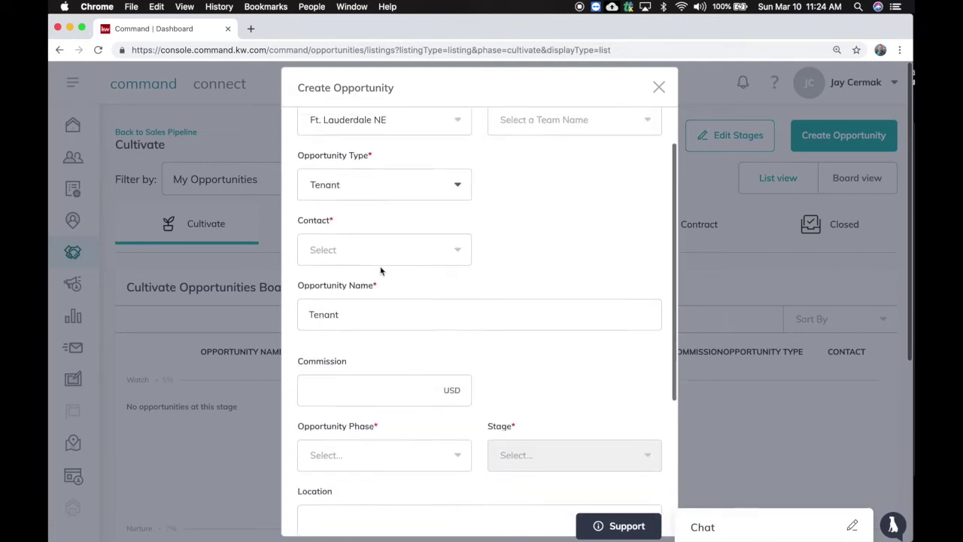
left_click(400, 198)
left_click(383, 228)
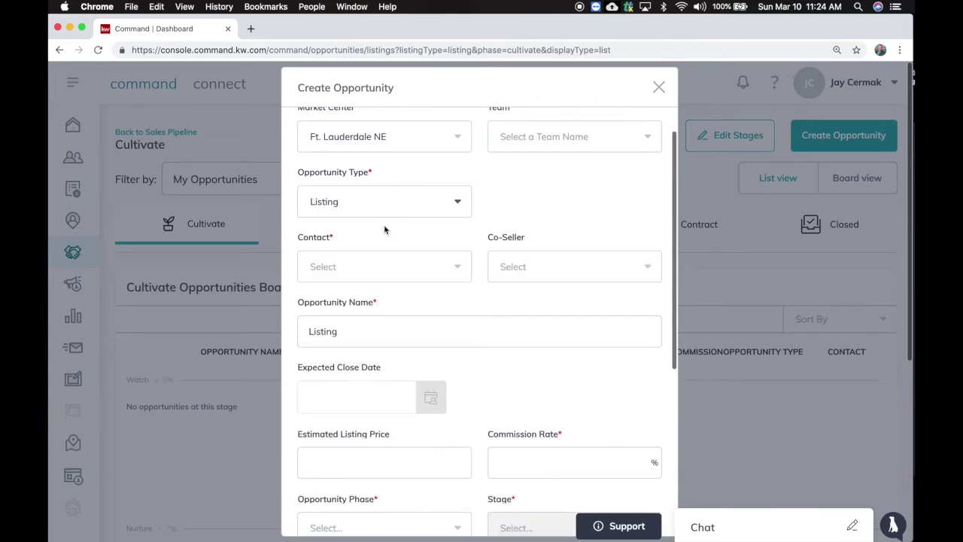
scroll(384, 228, "down", 5)
scroll(383, 228, "down", 1)
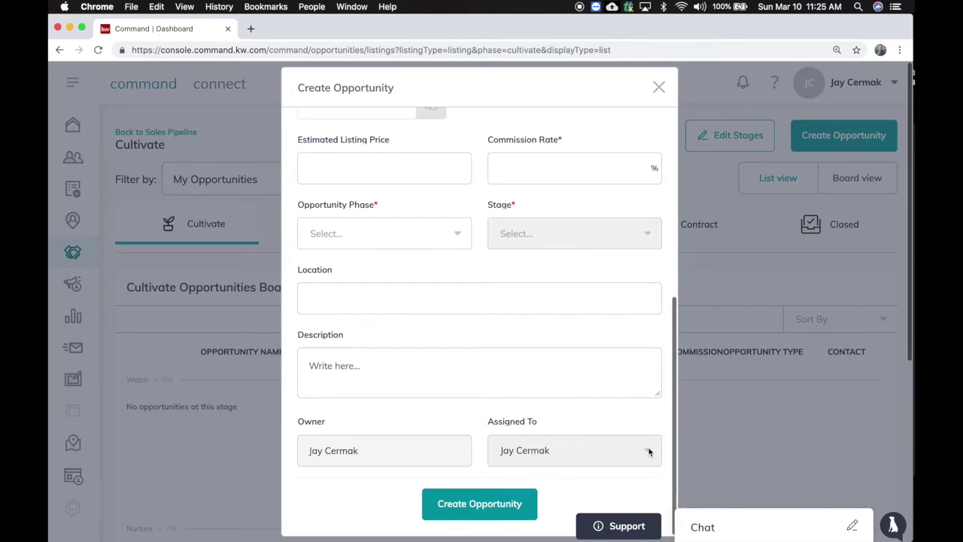
left_click(660, 88)
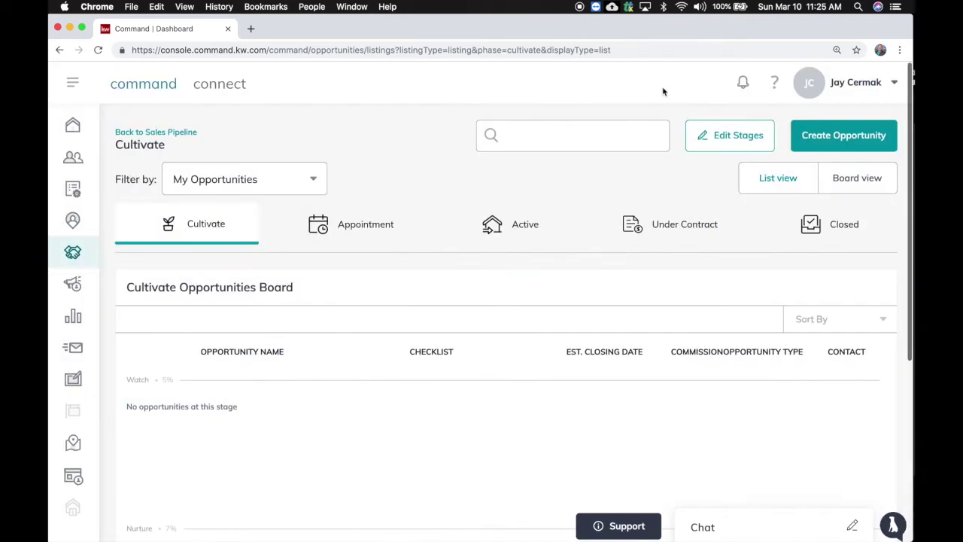
In Appointment board view, drag the Smith Test 2/12 card through Scheduled and Kept toward Active.
left_click(361, 214)
scroll(359, 216, "down", 3)
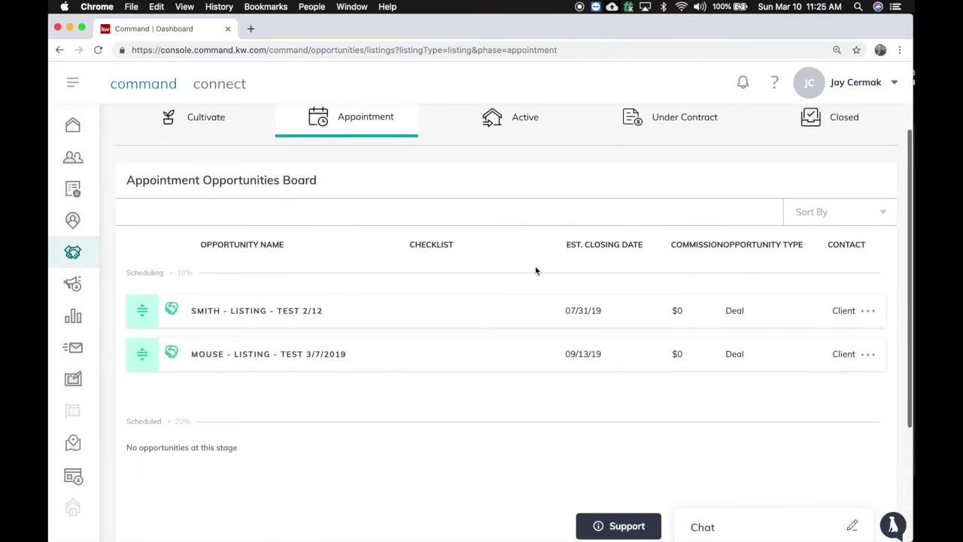
scroll(720, 219, "up", 3)
left_click(858, 178)
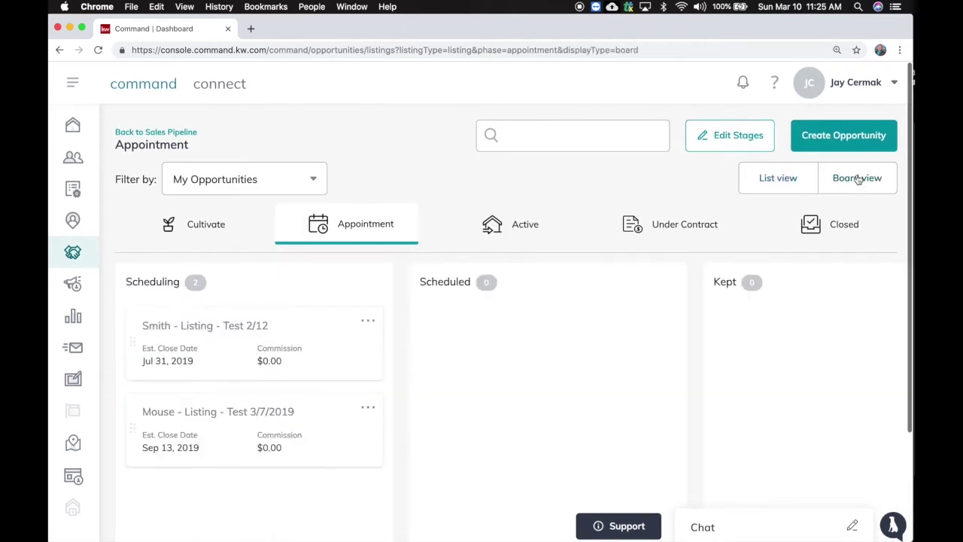
scroll(125, 303, "down", 3)
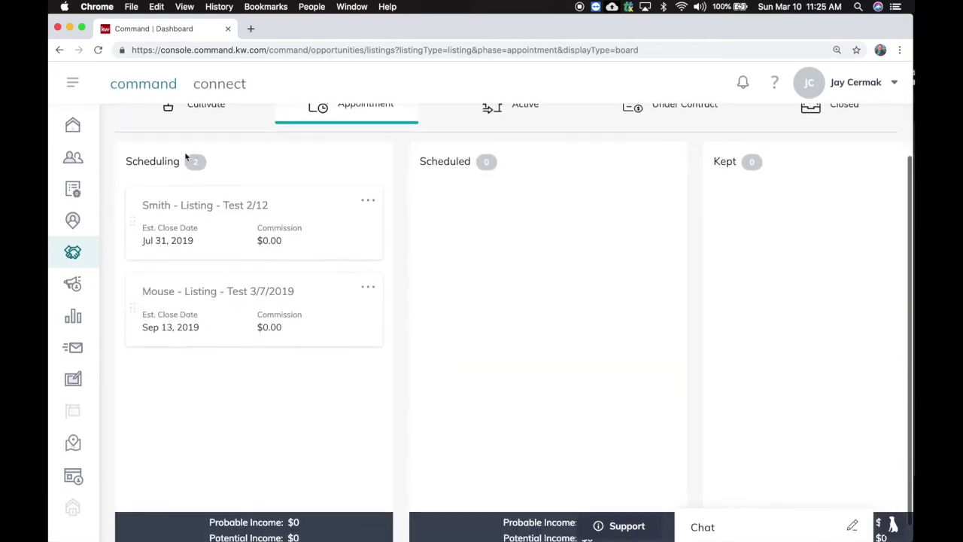
left_click_drag(129, 214, 431, 230)
scroll(432, 232, "right", 2)
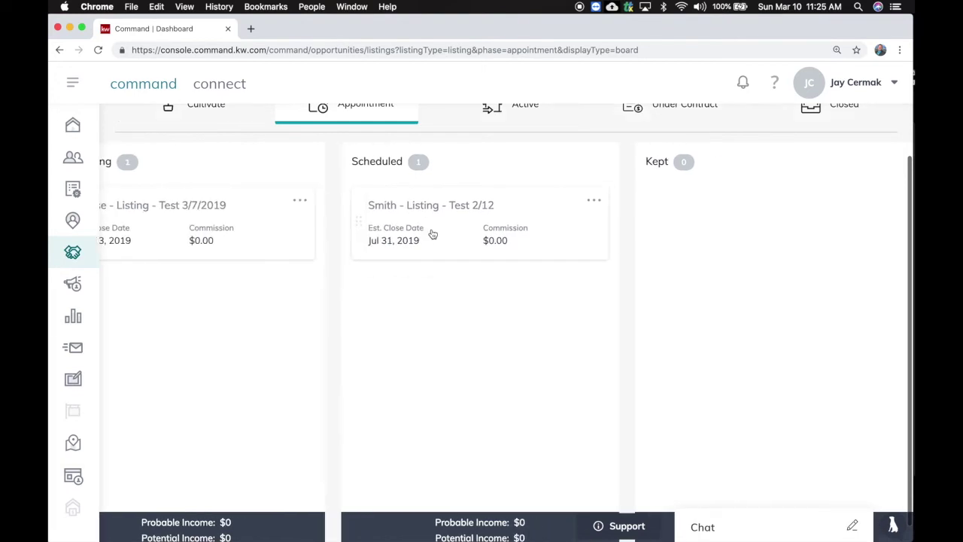
left_click_drag(370, 236, 692, 230)
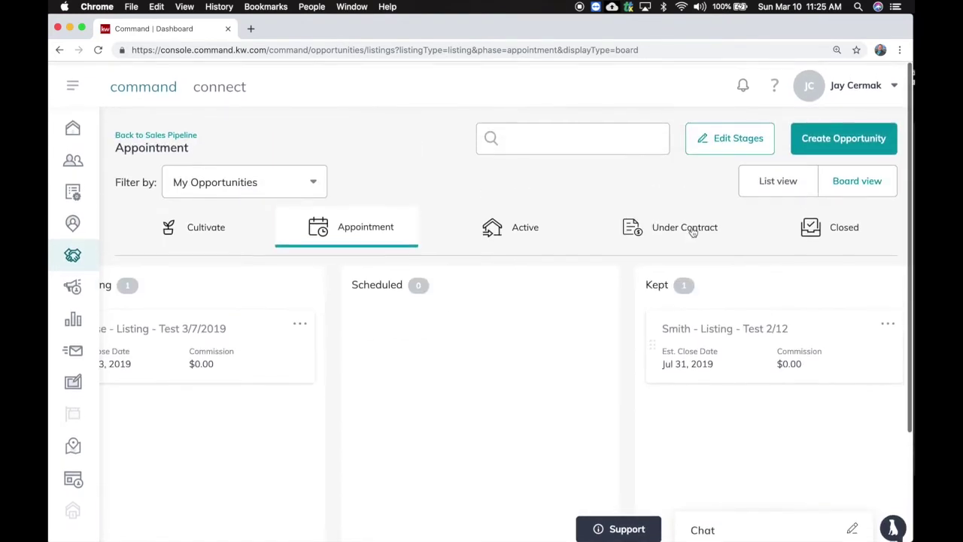
left_click_drag(658, 344, 532, 235)
Drop the card in Active, move the $10,500 Doe listing to Negotiations, and return to the pipeline.
left_click(525, 225)
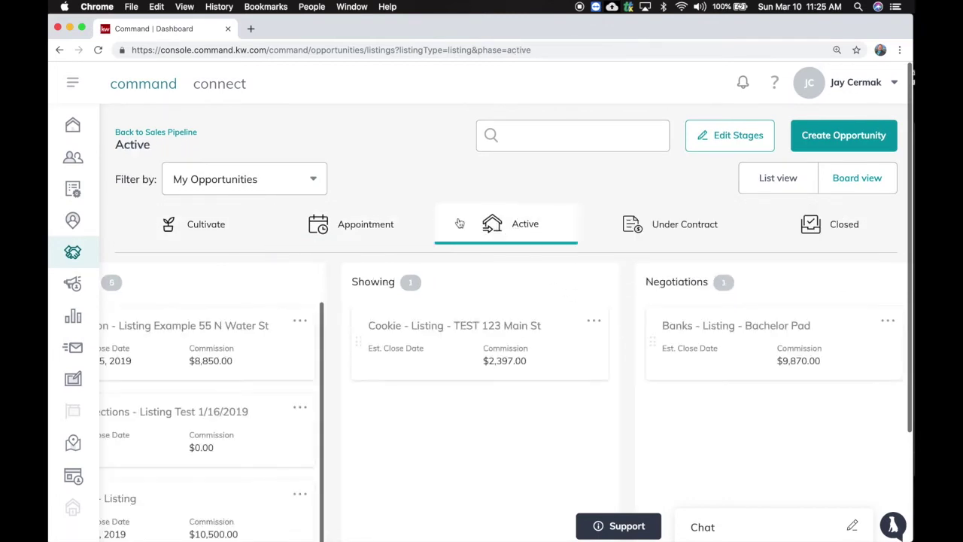
scroll(302, 319, "down", 3)
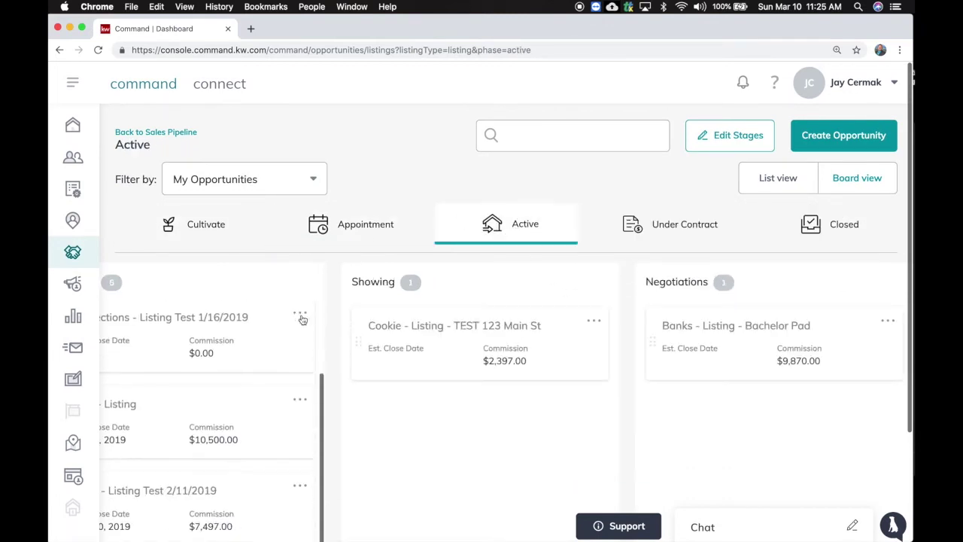
left_click(192, 398)
left_click_drag(192, 398, 701, 361)
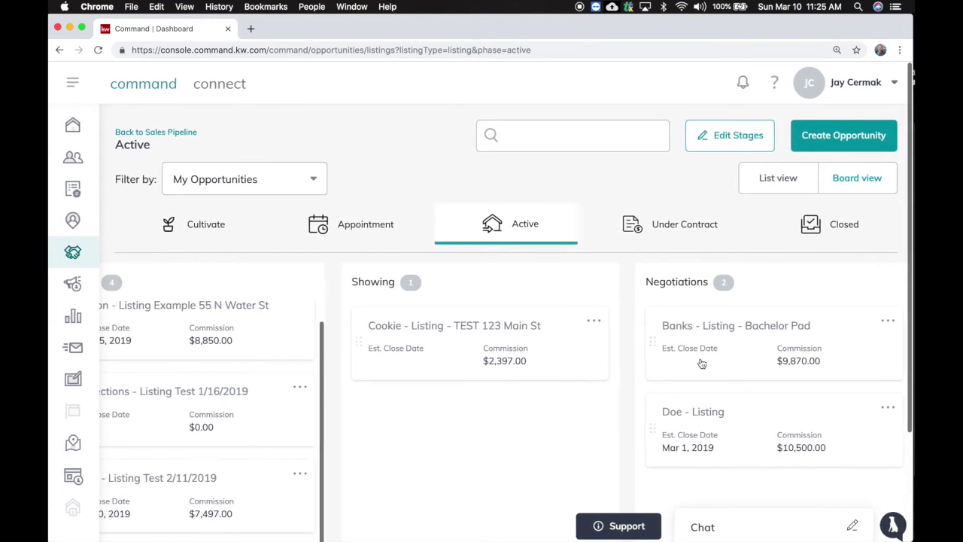
left_click(162, 134)
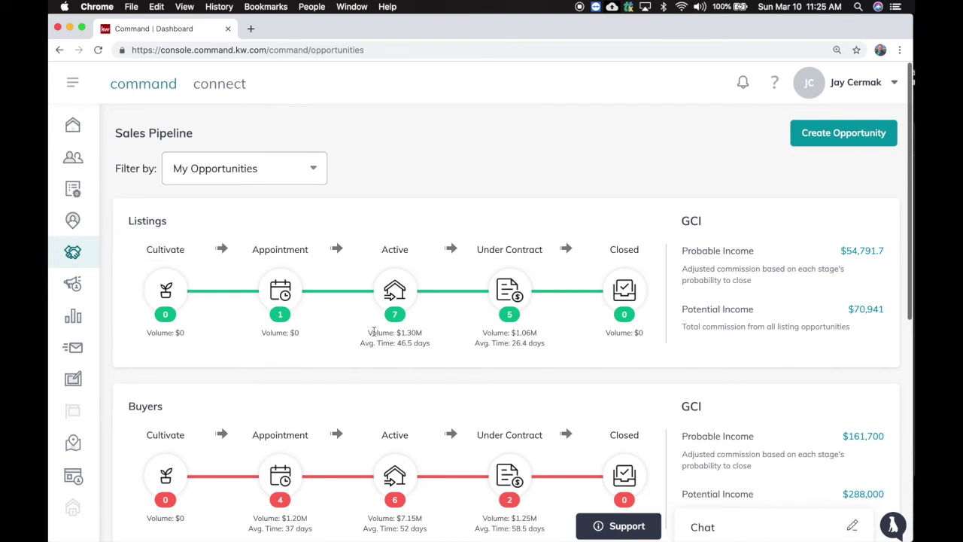
left_click_drag(373, 332, 444, 333)
left_click_drag(880, 308, 858, 310)
left_click(840, 259)
left_click_drag(437, 340, 364, 339)
left_click(375, 344)
triple_click(375, 344)
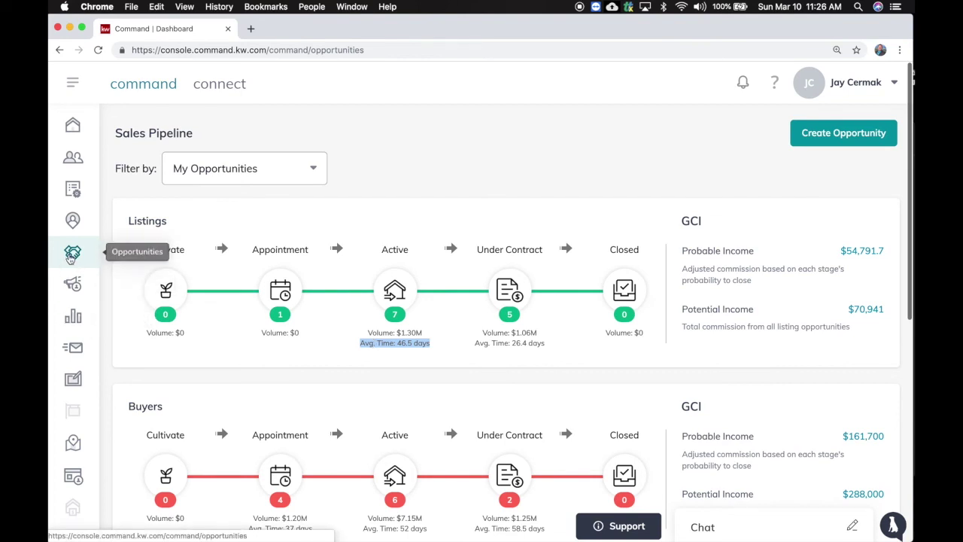
left_click(70, 257)
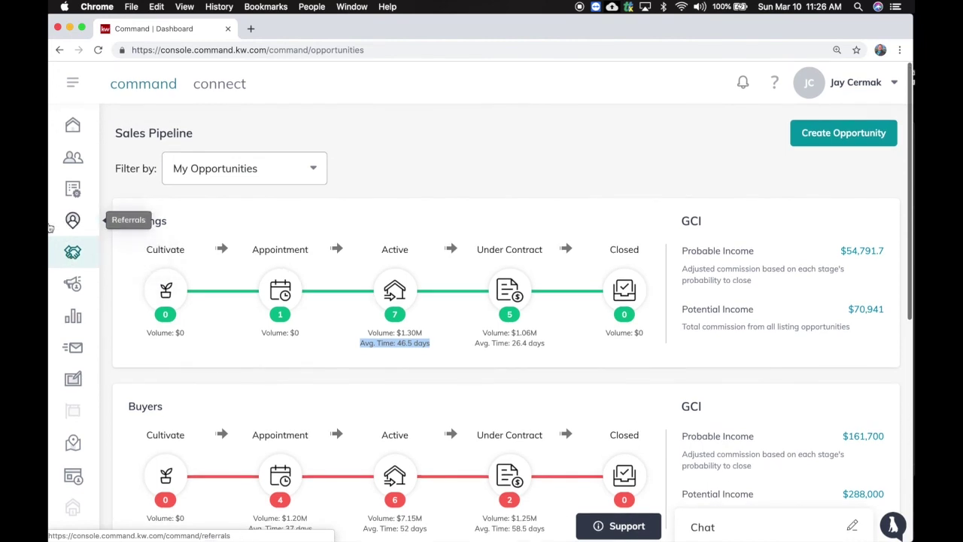
left_click(895, 530)
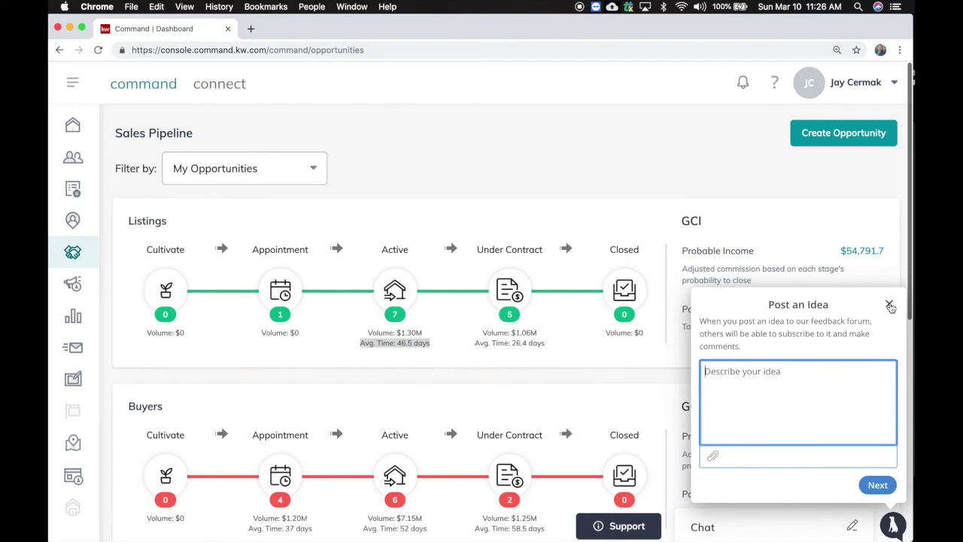
left_click(890, 307)
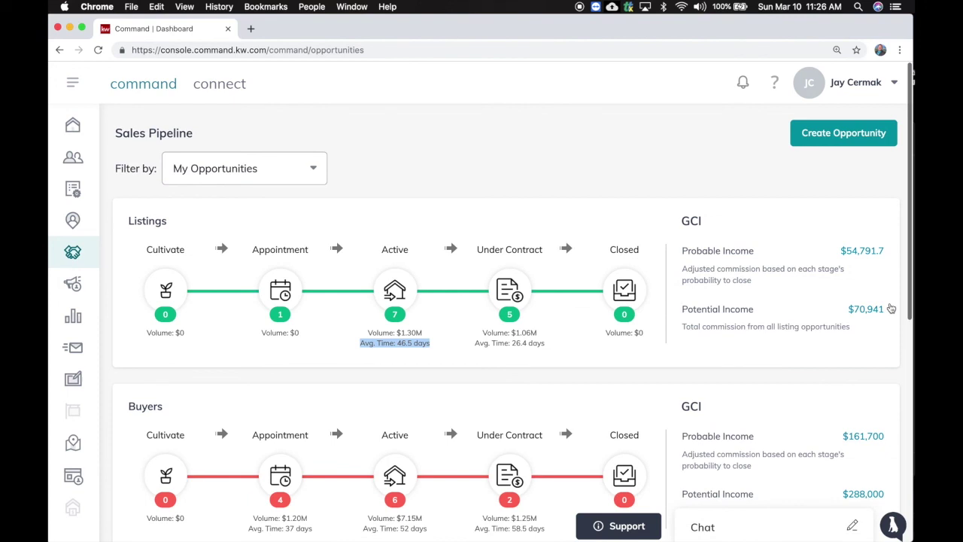